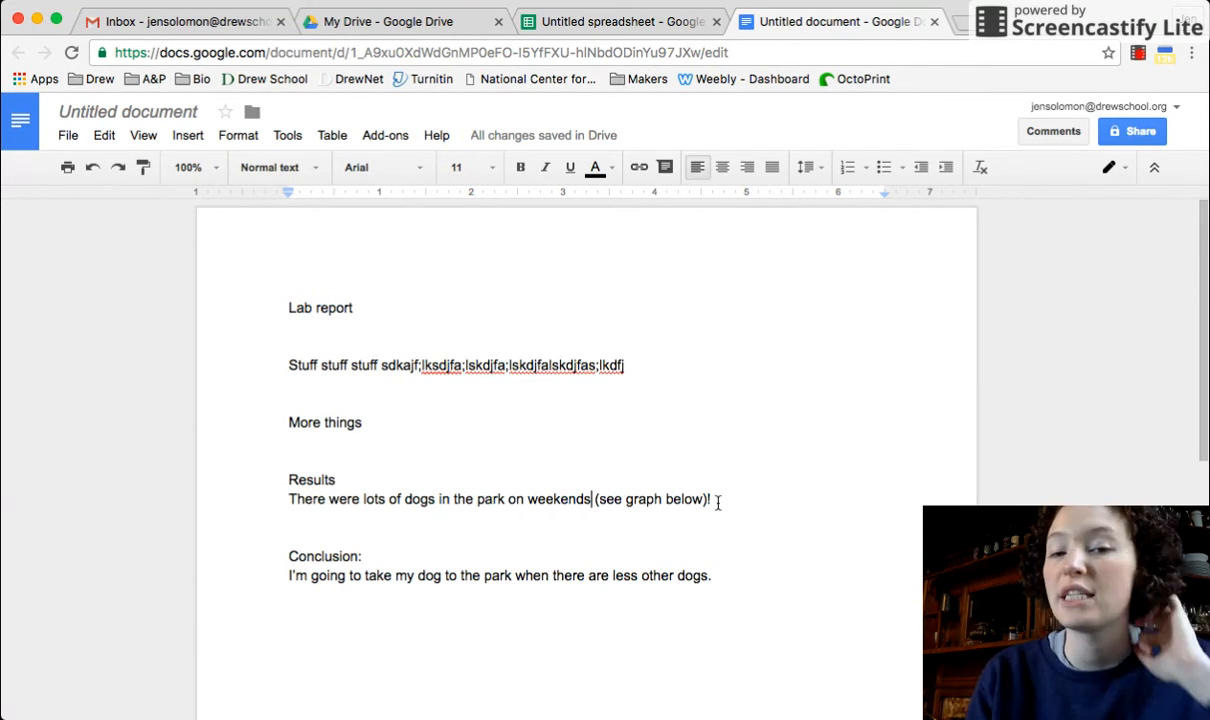
left_click(631, 22)
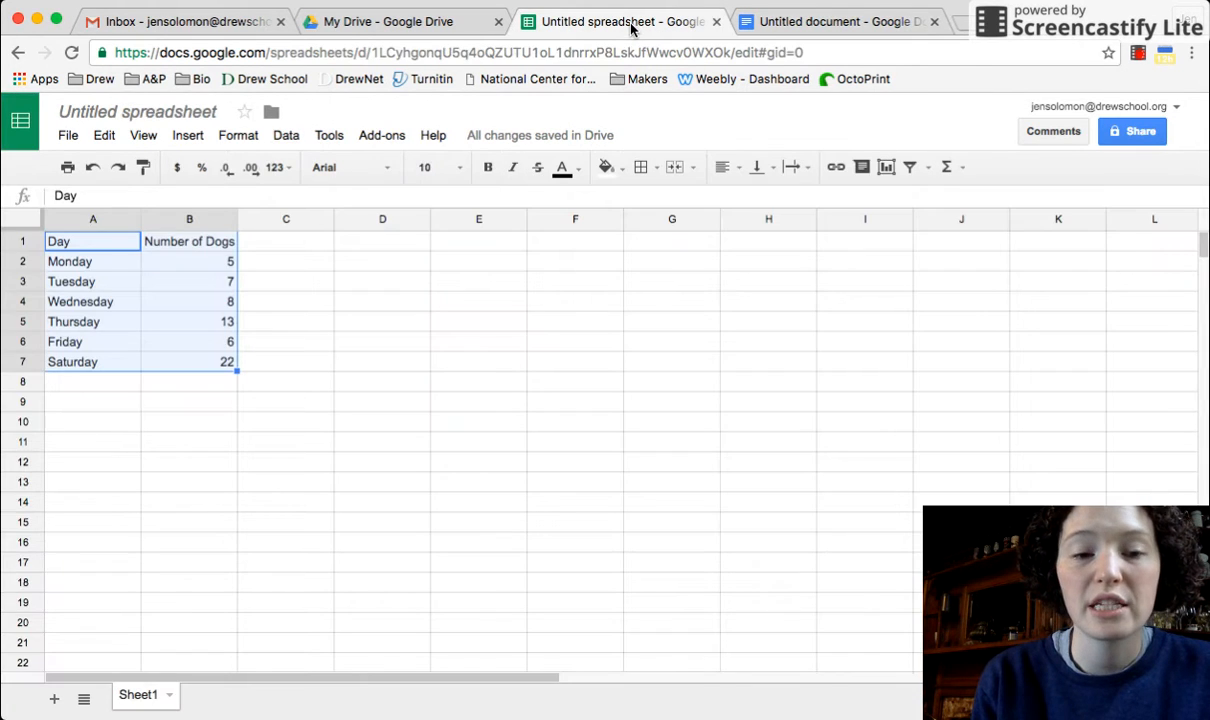
left_click(385, 22)
left_click(81, 181)
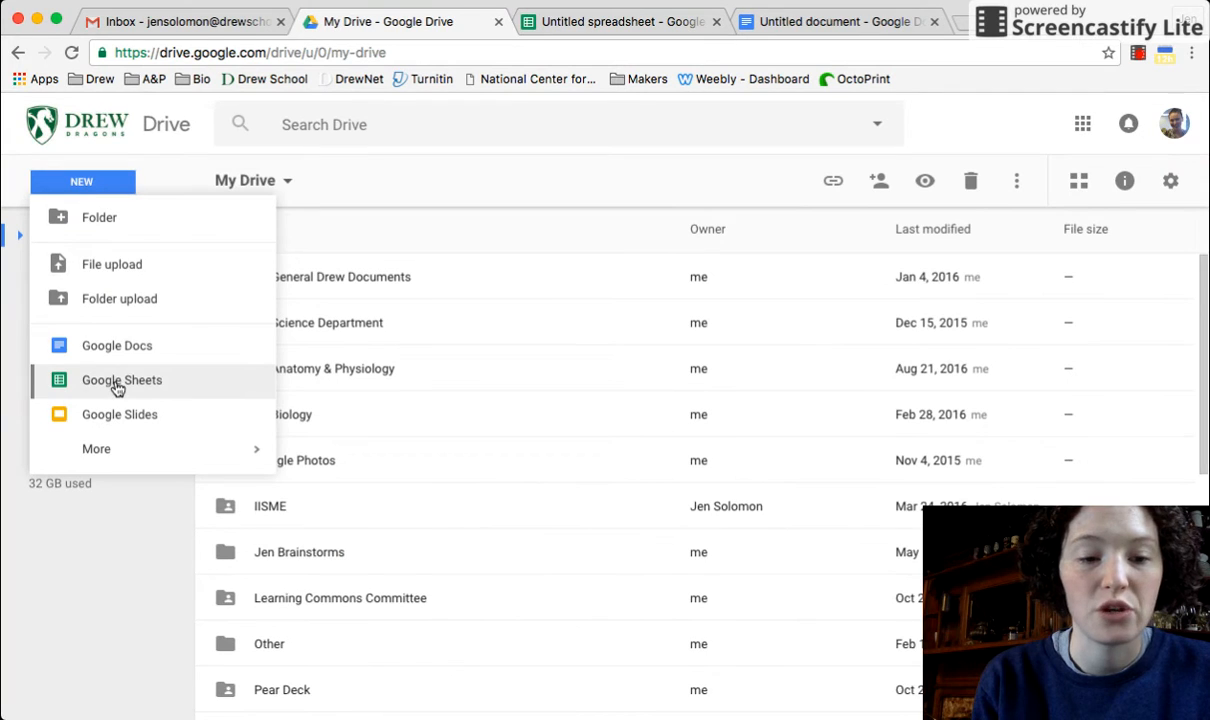
left_click(544, 26)
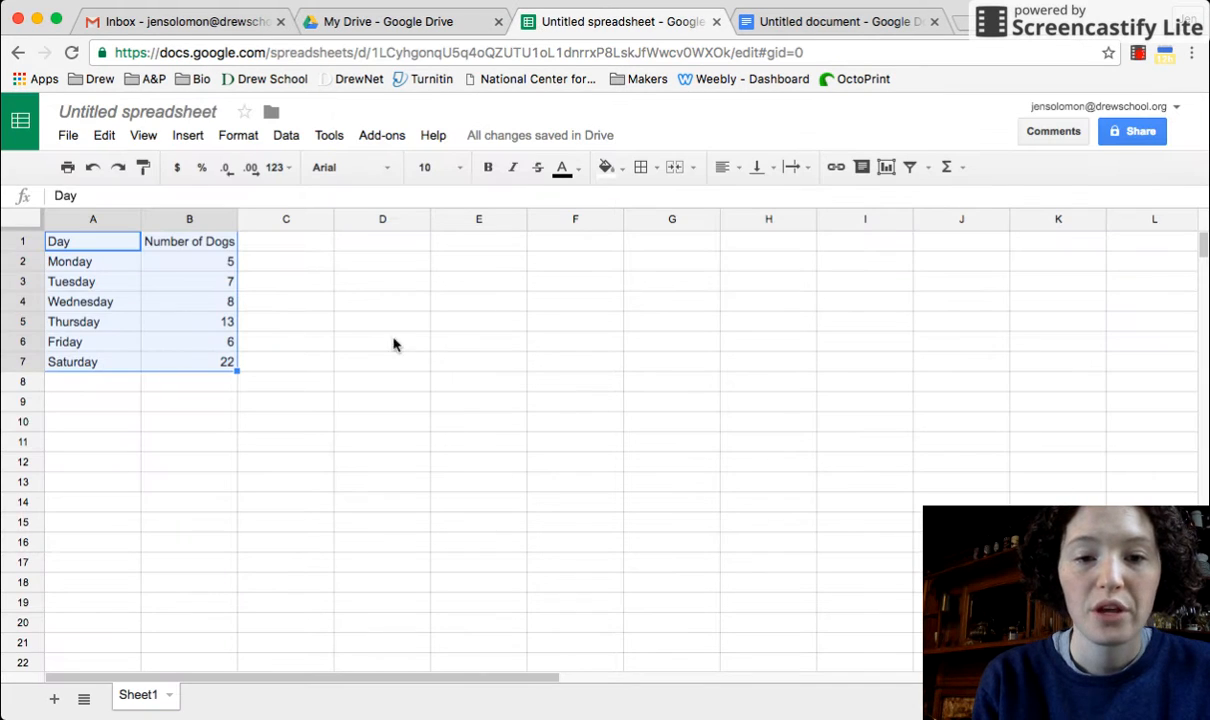
left_click(157, 419)
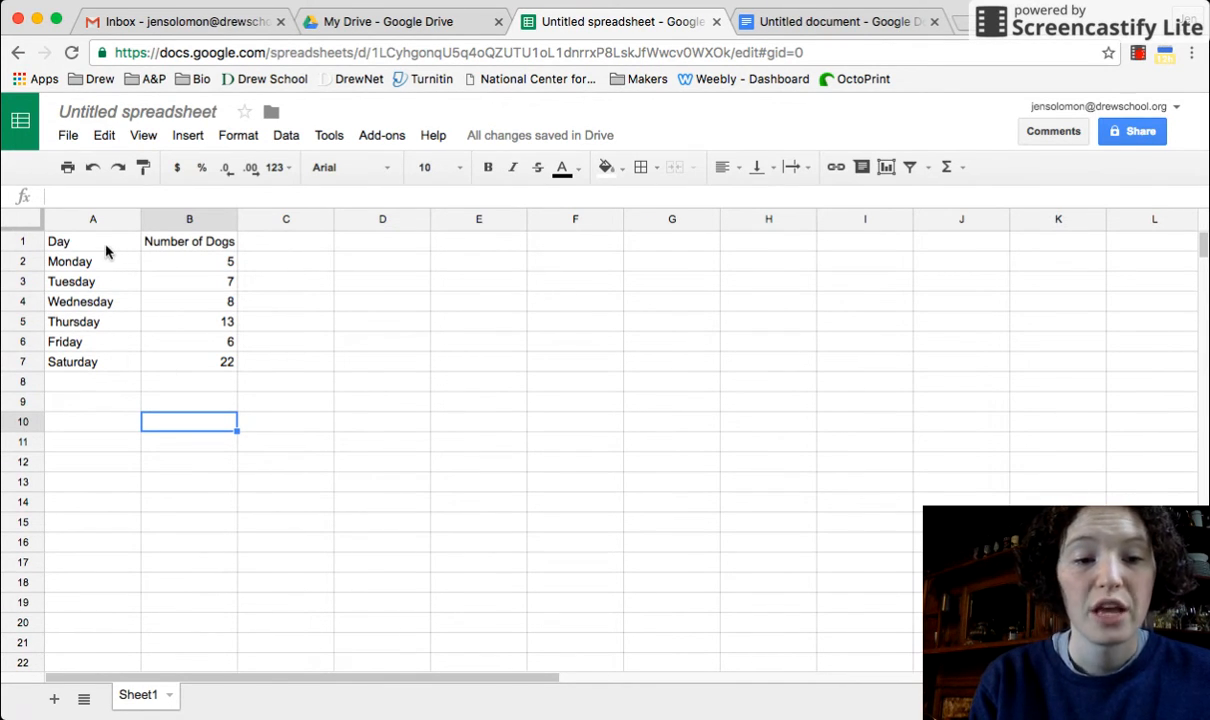
Insert a column chart of the Day and Number of Dogs data in A1:B7
left_click_drag(105, 246, 198, 375)
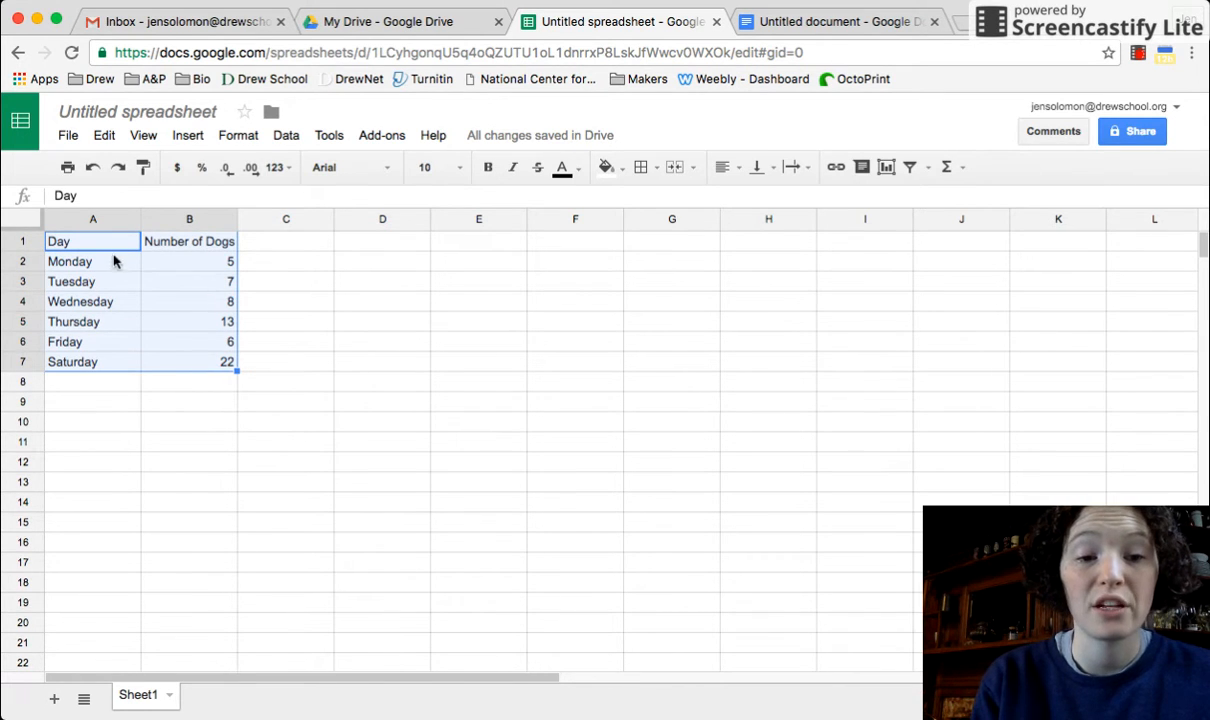
left_click(185, 137)
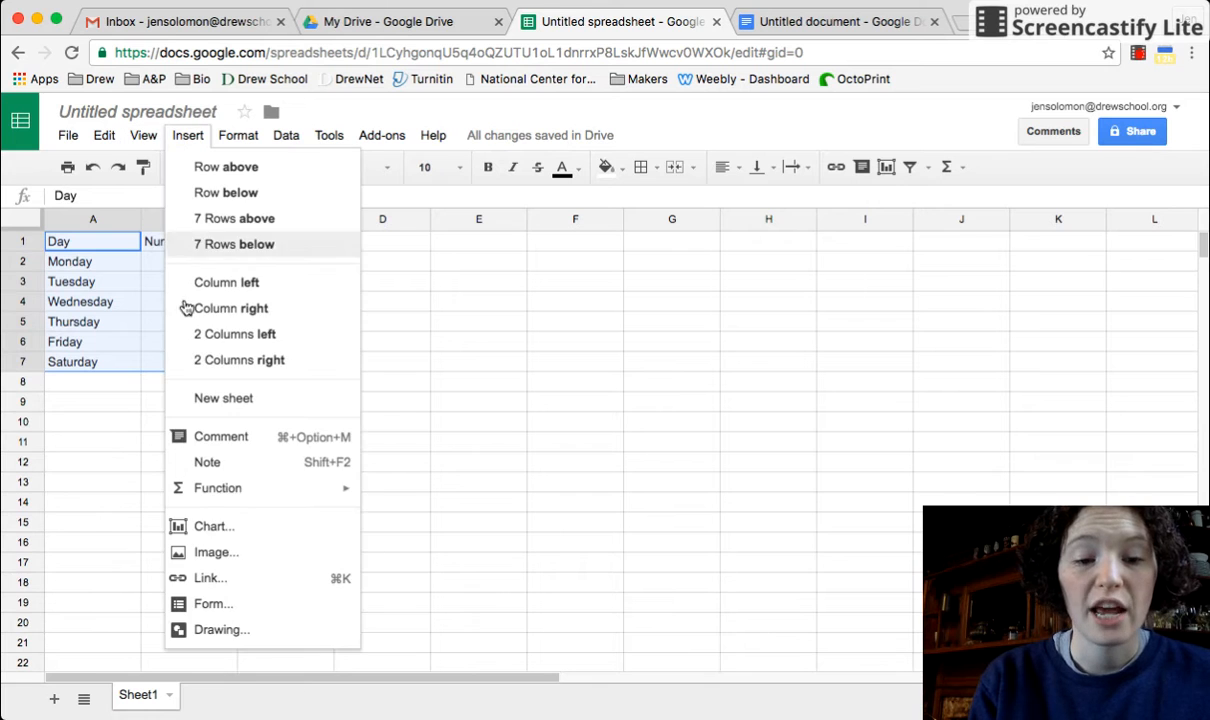
left_click(204, 530)
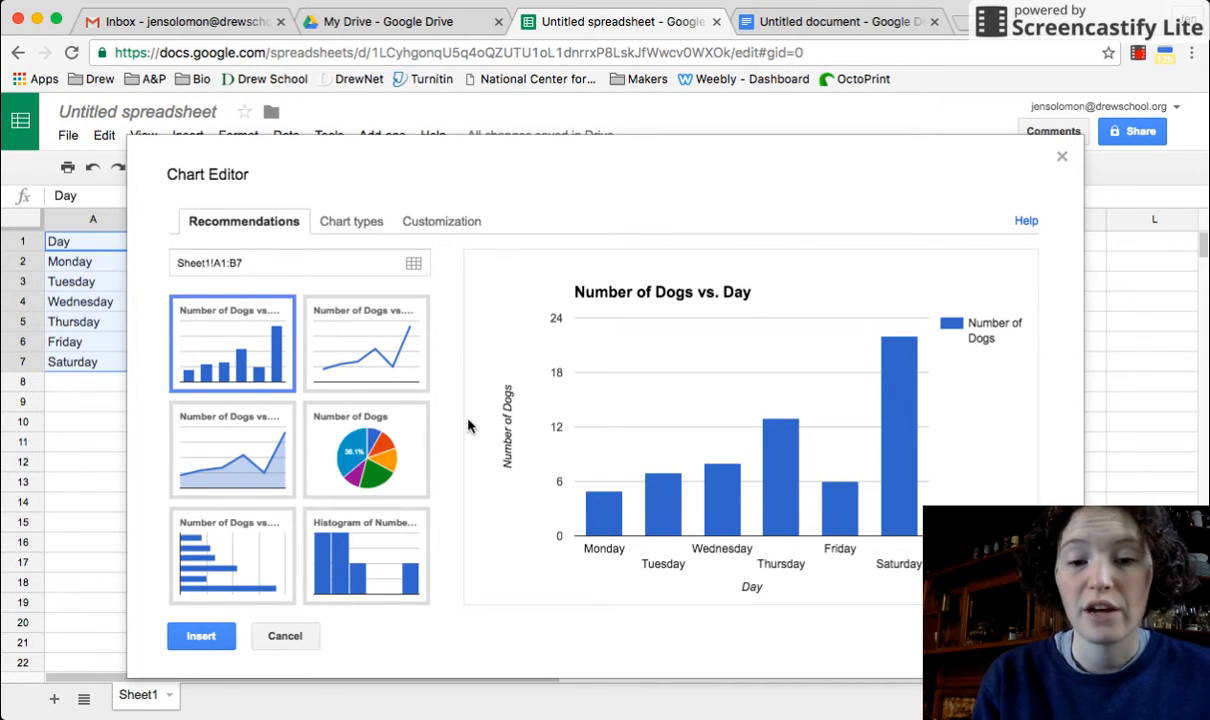
left_click(372, 443)
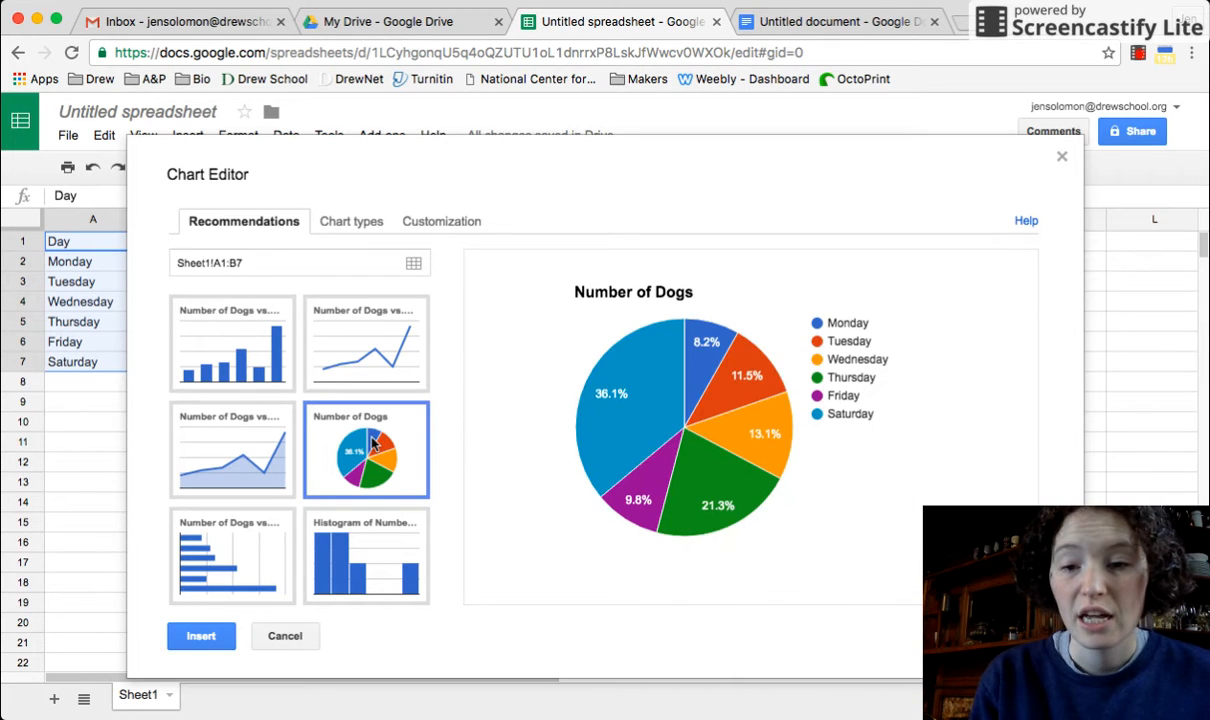
mouse_move(615, 395)
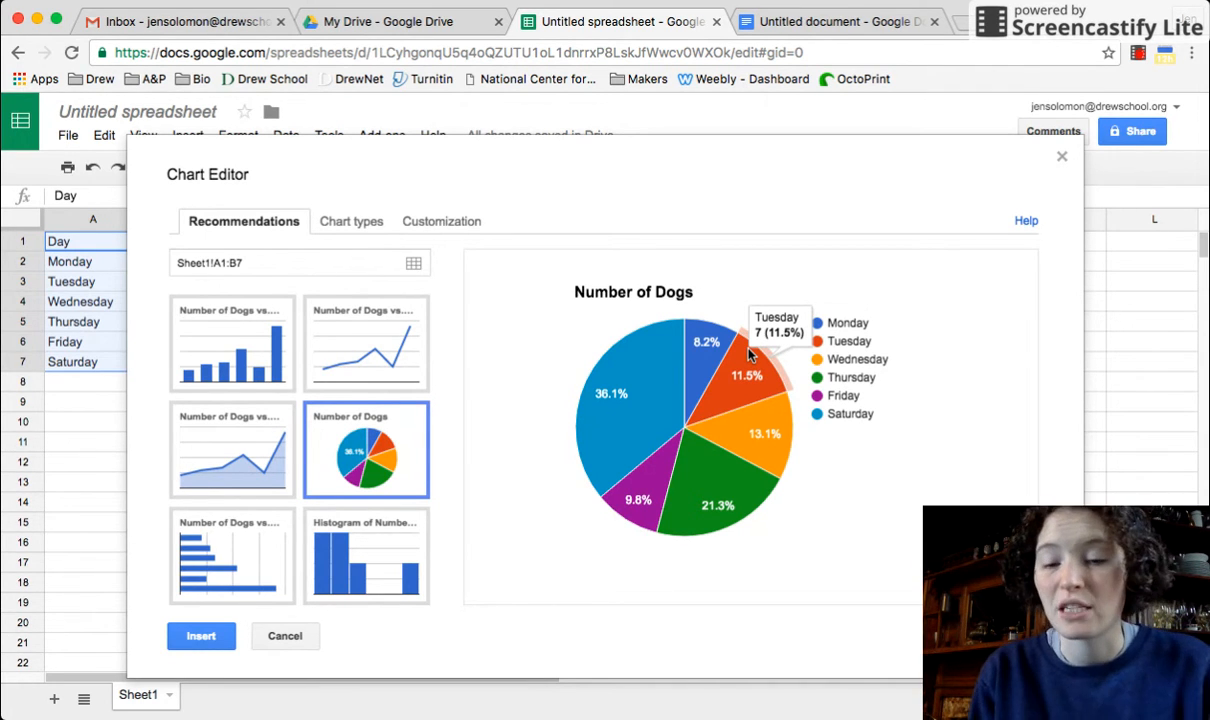
left_click(197, 355)
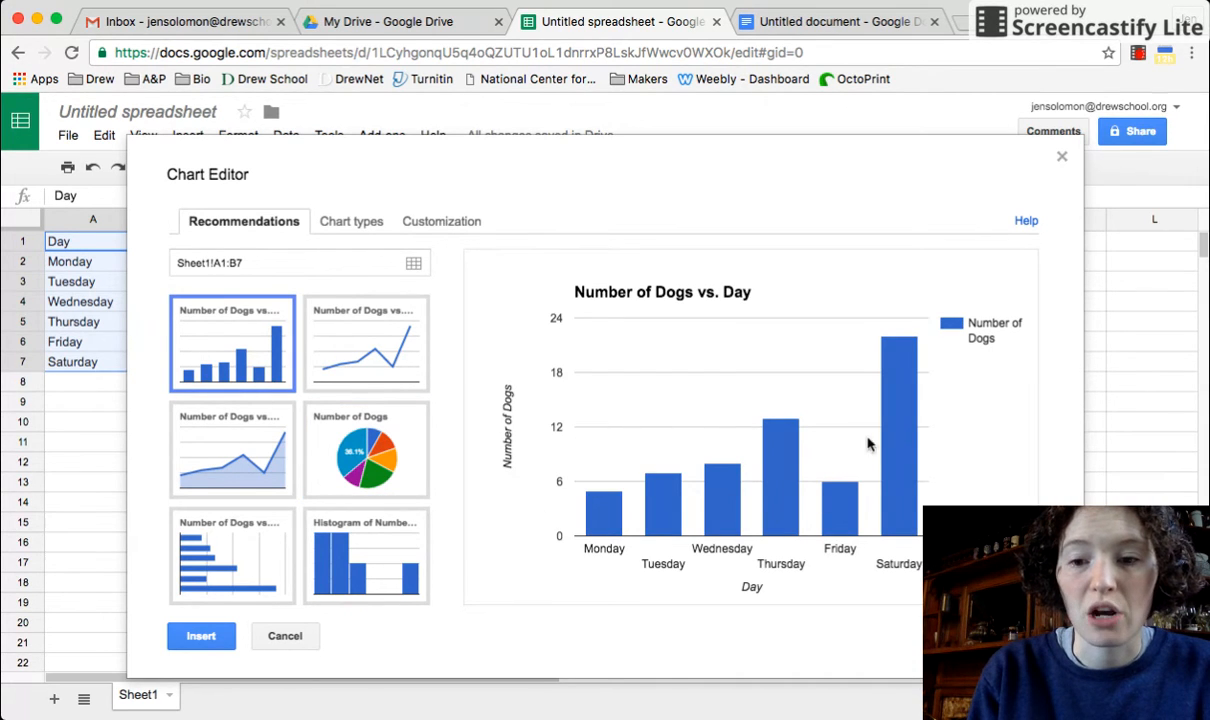
left_click(201, 636)
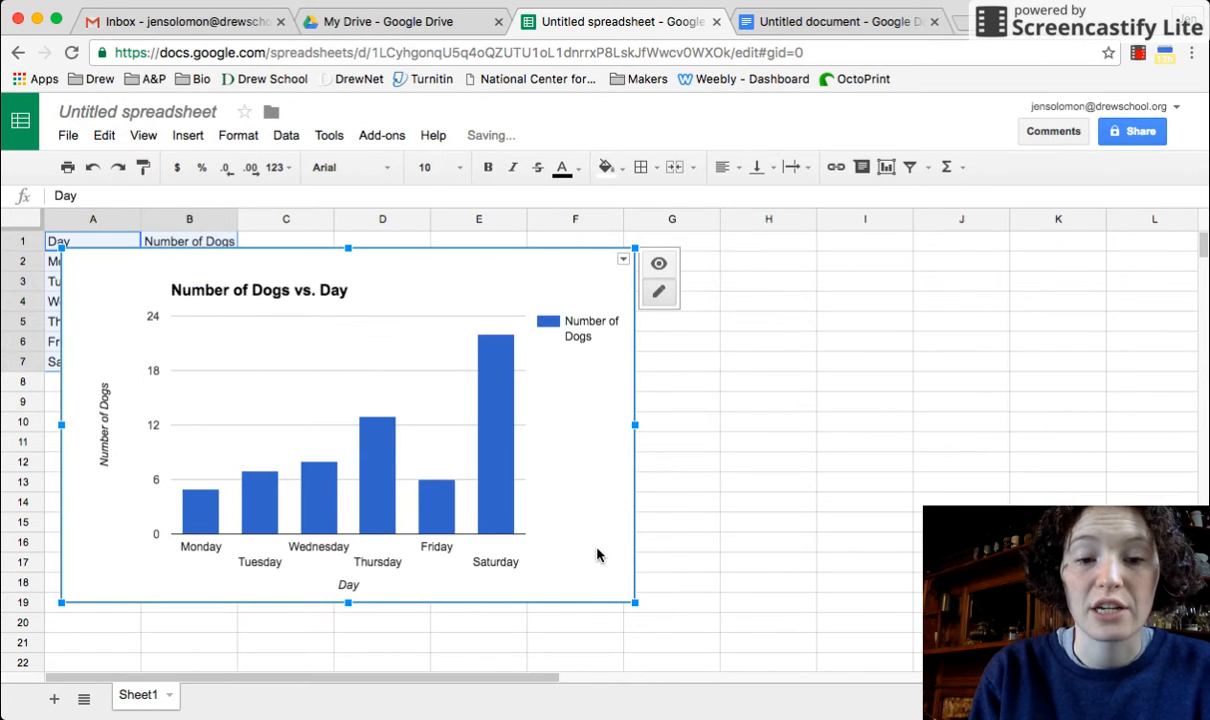
Move the chart beside the data table and clear its legend
left_click_drag(575, 461, 795, 455)
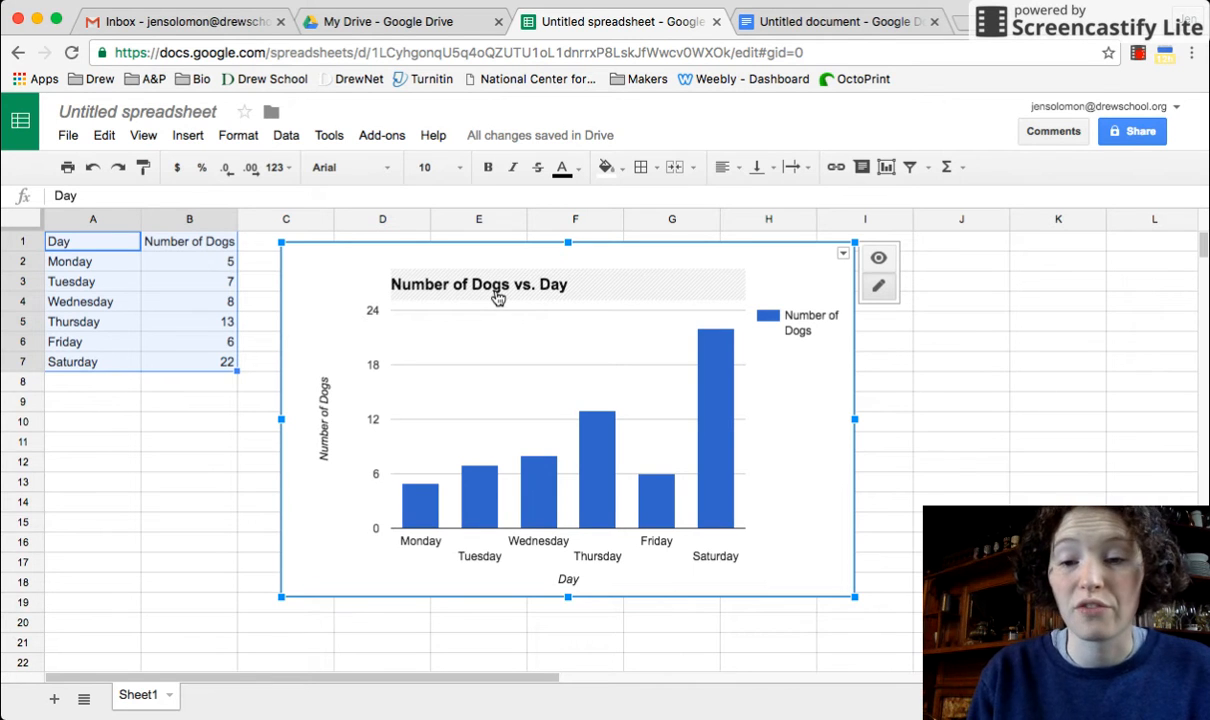
left_click(825, 330)
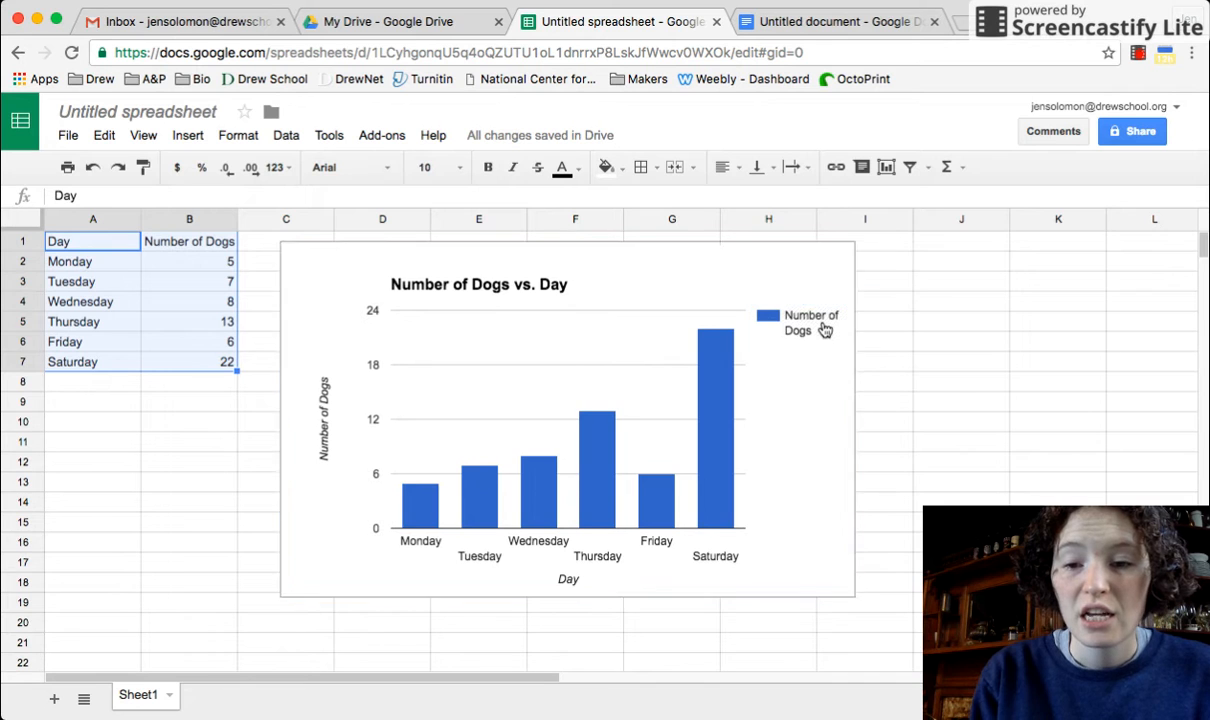
right_click(825, 330)
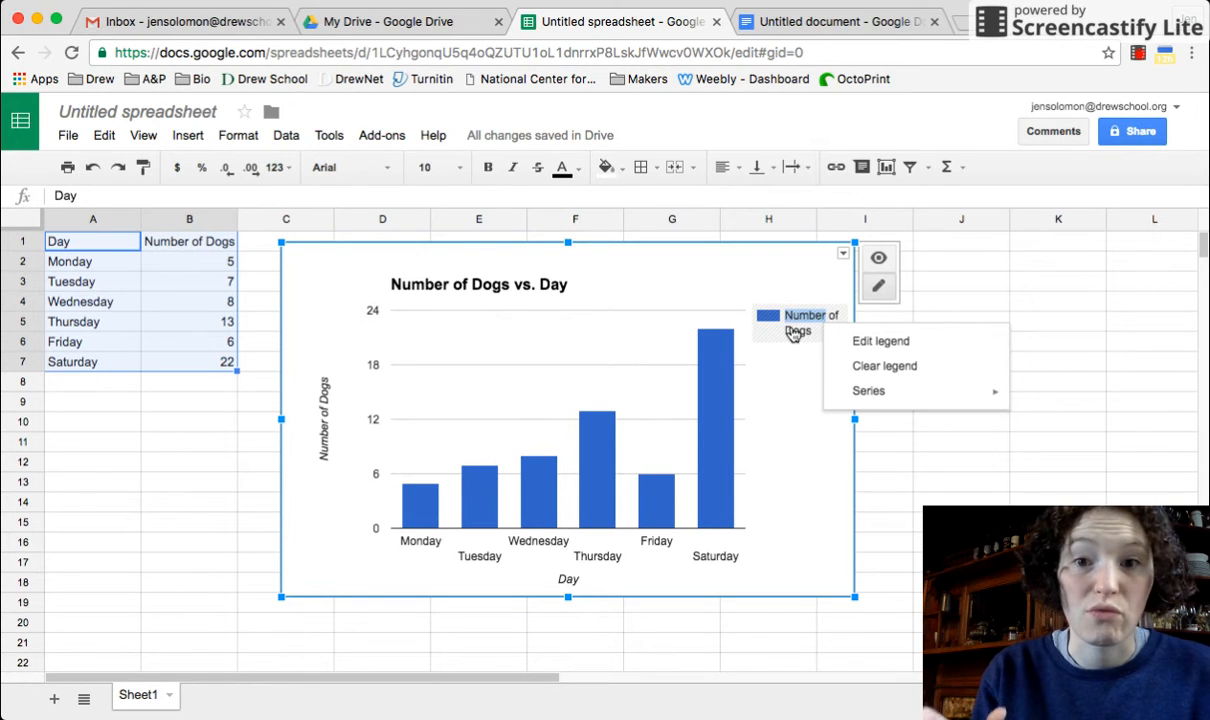
left_click(899, 368)
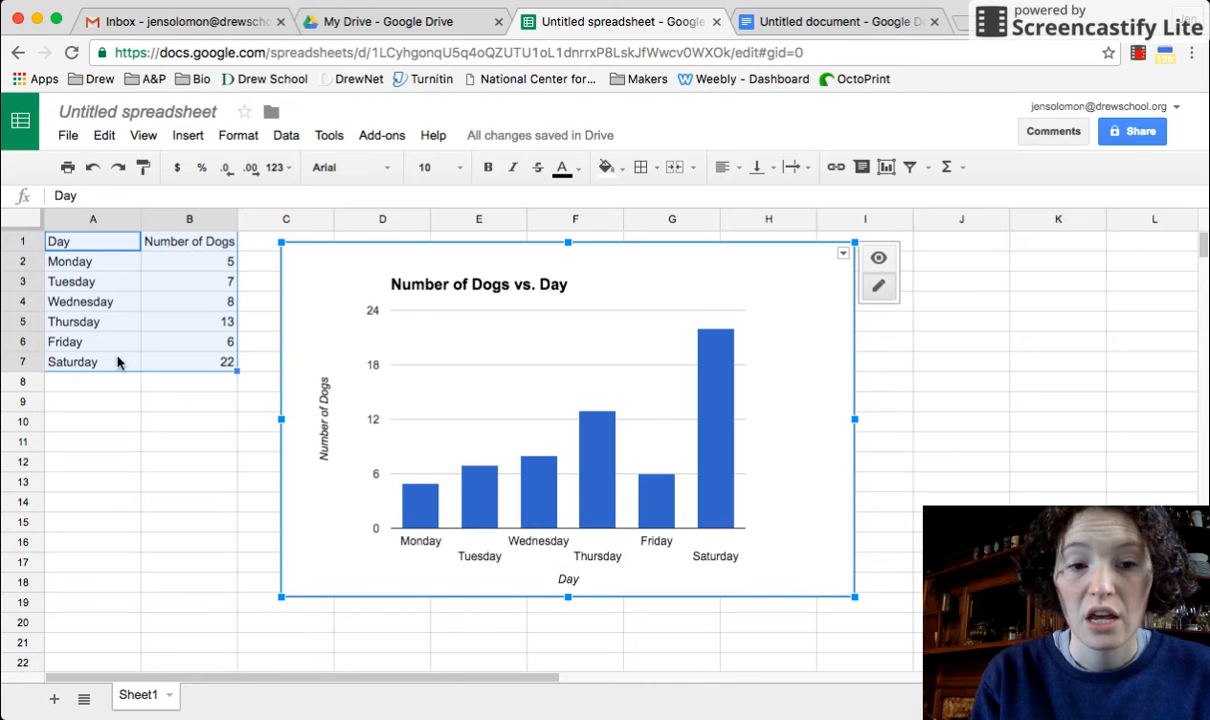
Rename the A1 header to Day of the Week
left_click(90, 245)
double_click(83, 241)
type("of the WEe")
key("BackSpace")
key("BackSpace")
type("eek")
key("Return")
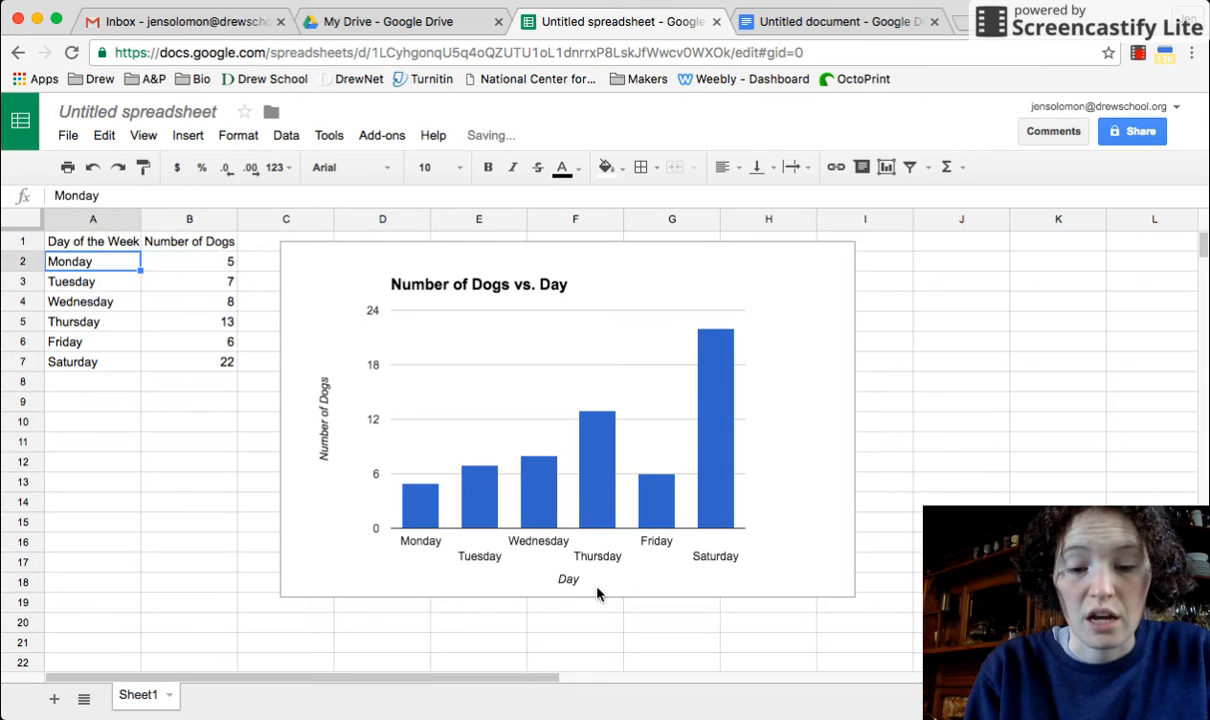
Set the chart's horizontal axis title to Day of the Week
left_click_drag(712, 575, 875, 572)
left_click(733, 576)
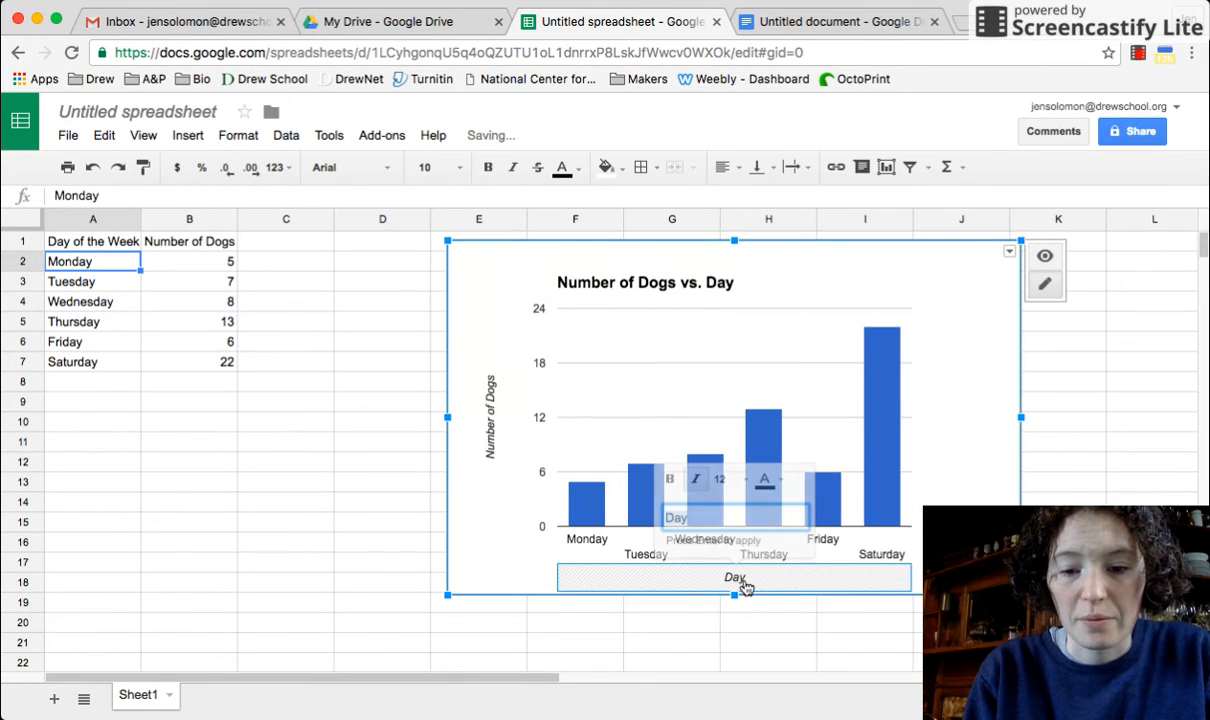
left_click(706, 517)
type("of the Week")
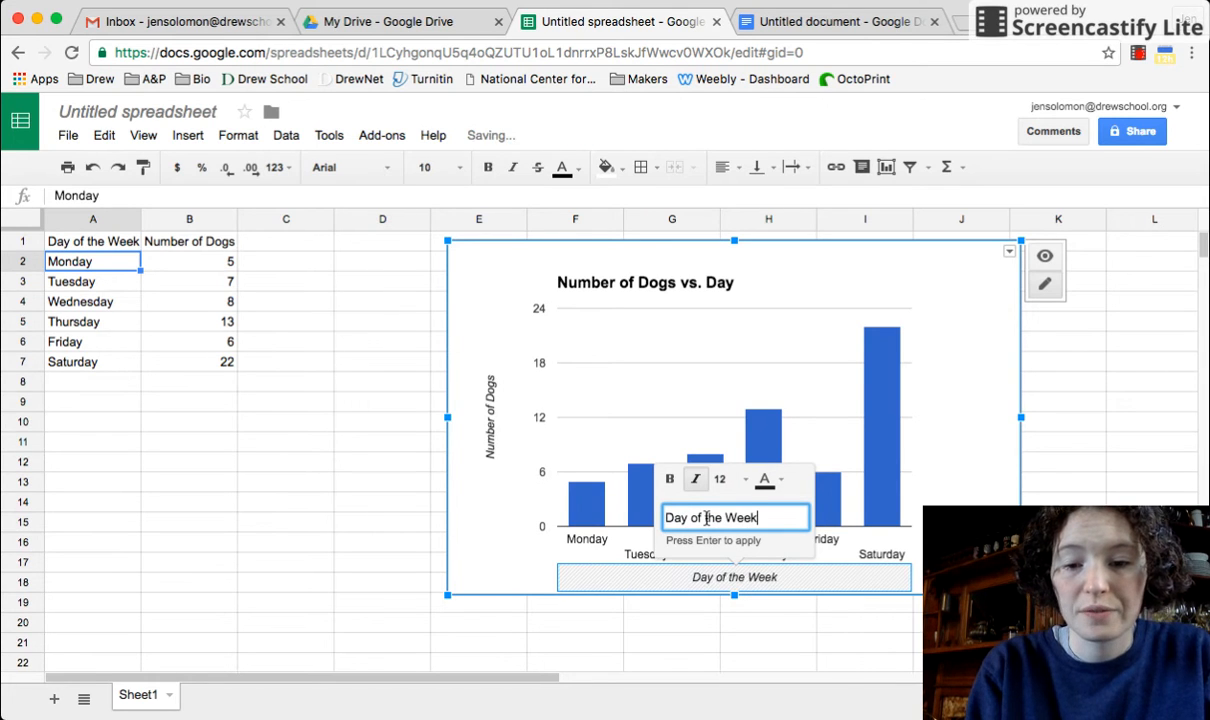
key("Return")
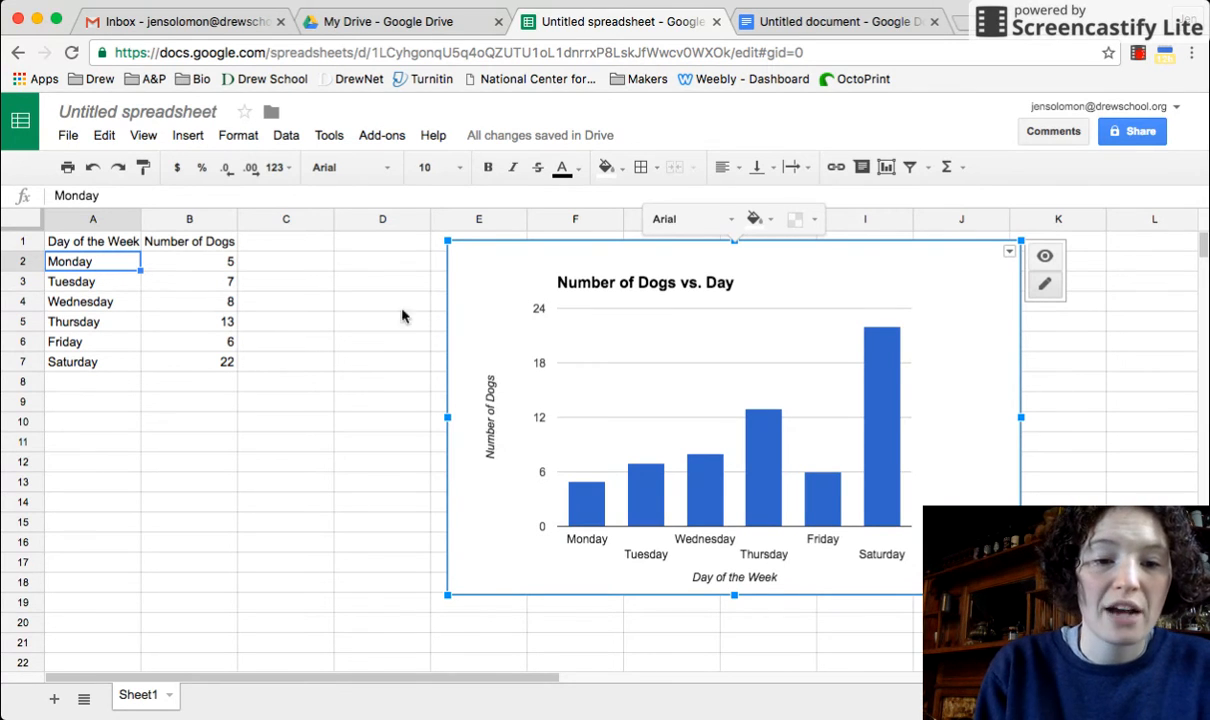
Change Saturday's number of dogs in B7 to 21
left_click(222, 366)
double_click(221, 362)
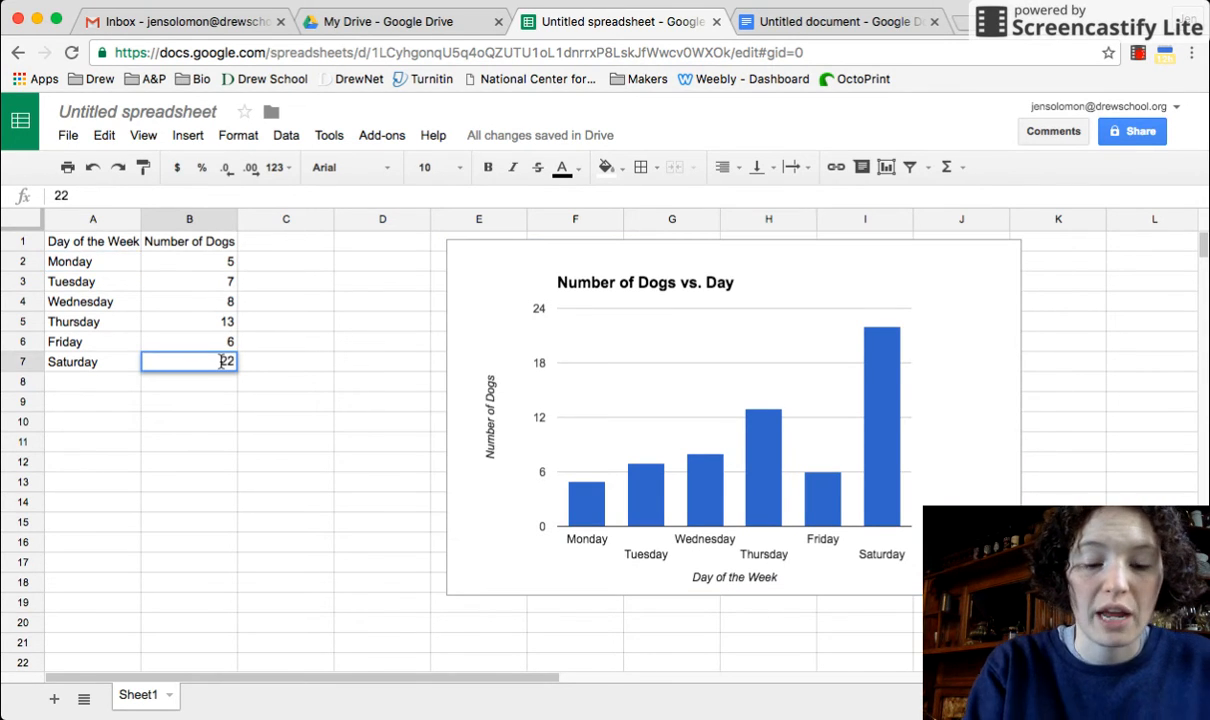
key("BackSpace")
type("1")
key("Return")
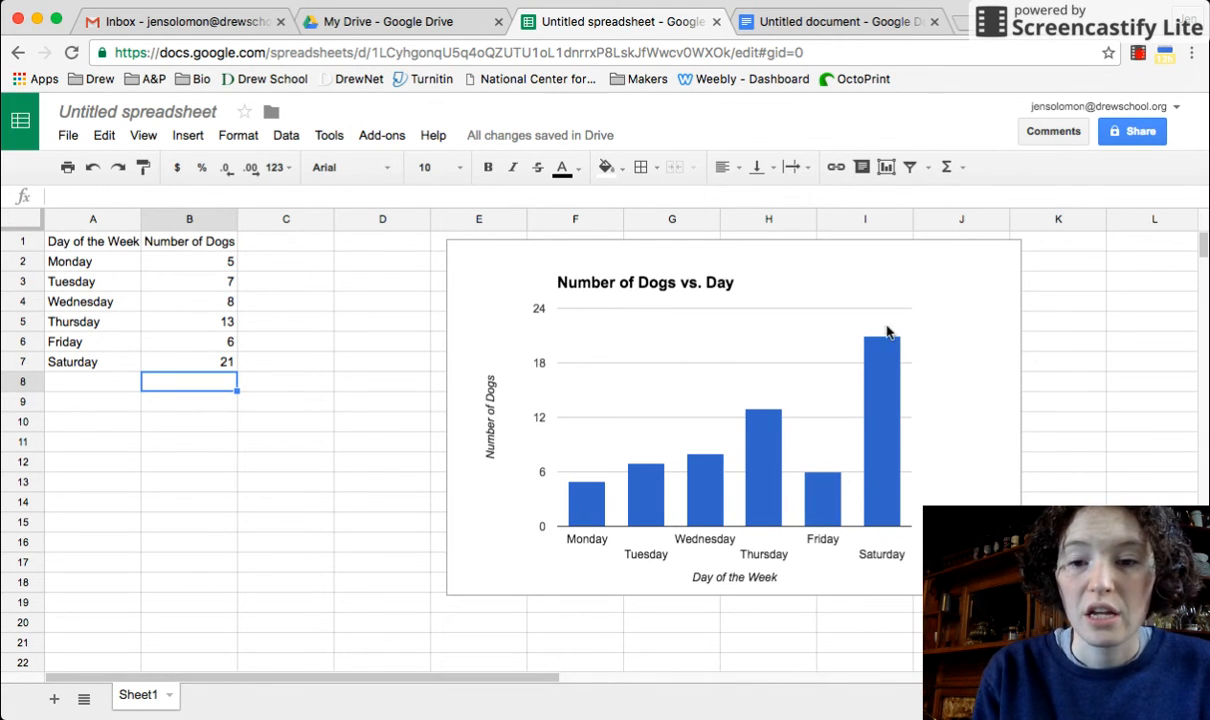
Move the chart back left, next to the data table
left_click(806, 325)
left_click_drag(956, 326, 838, 334)
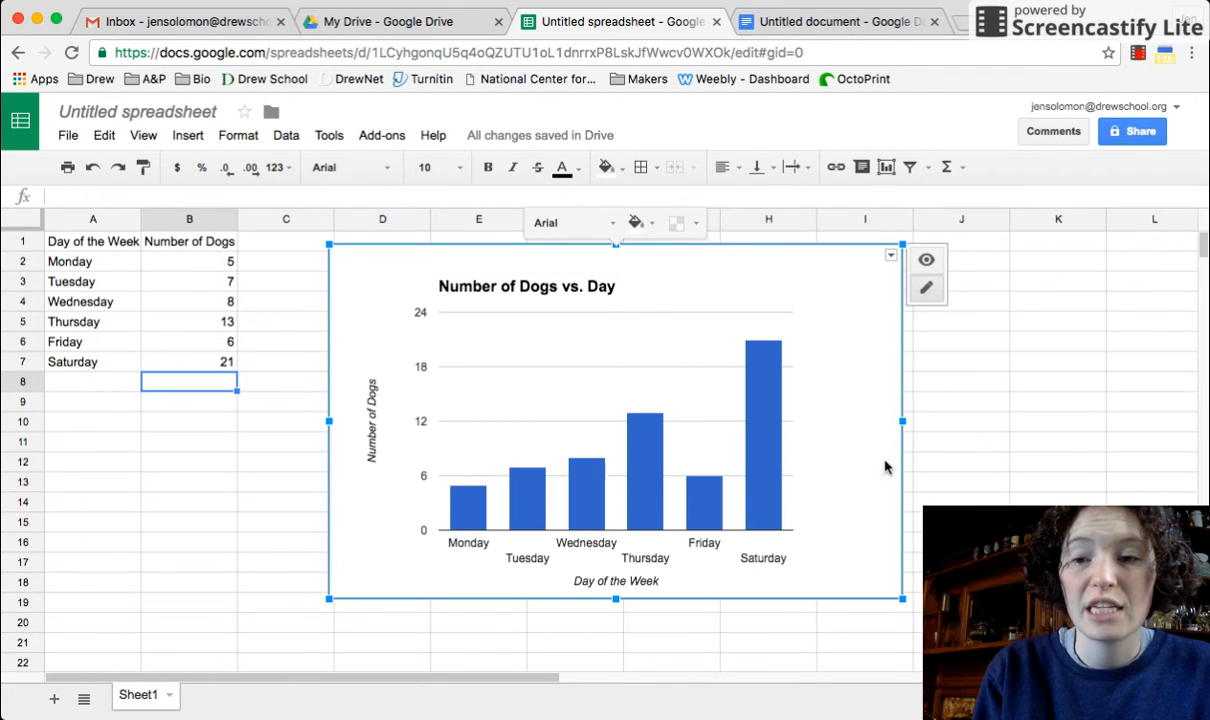
left_click(962, 452)
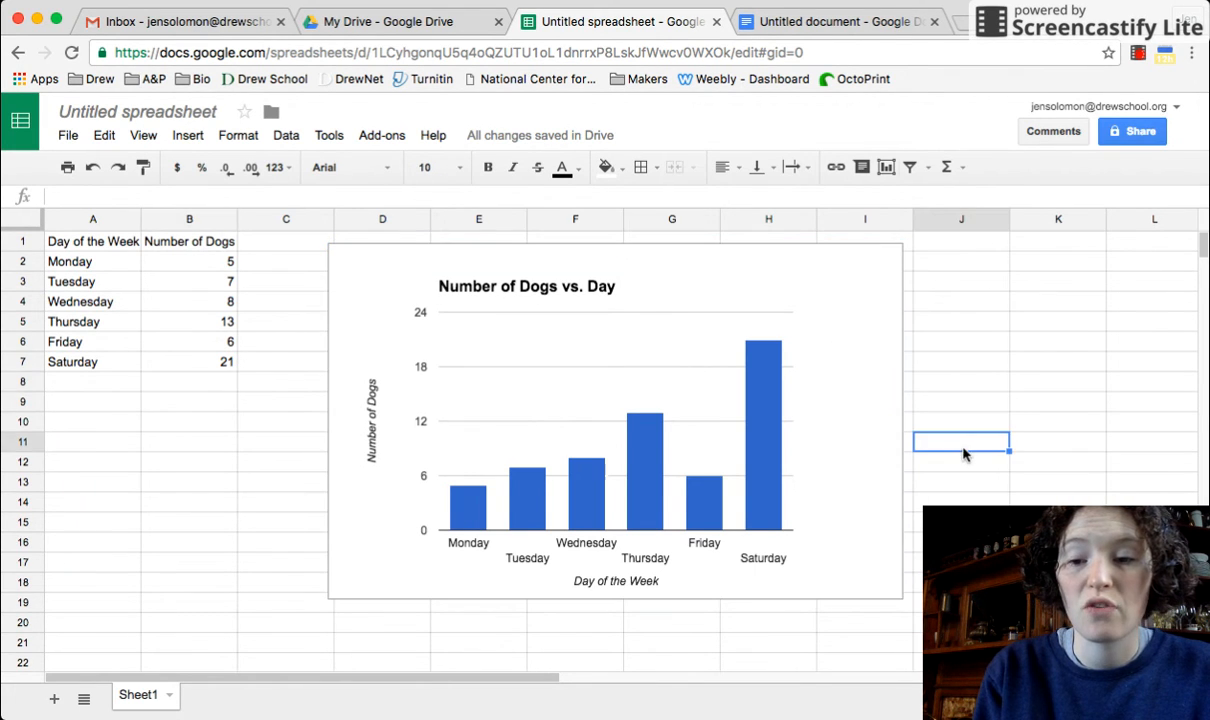
Switch to the lab report document and add an empty line below the Results sentence
left_click(808, 25)
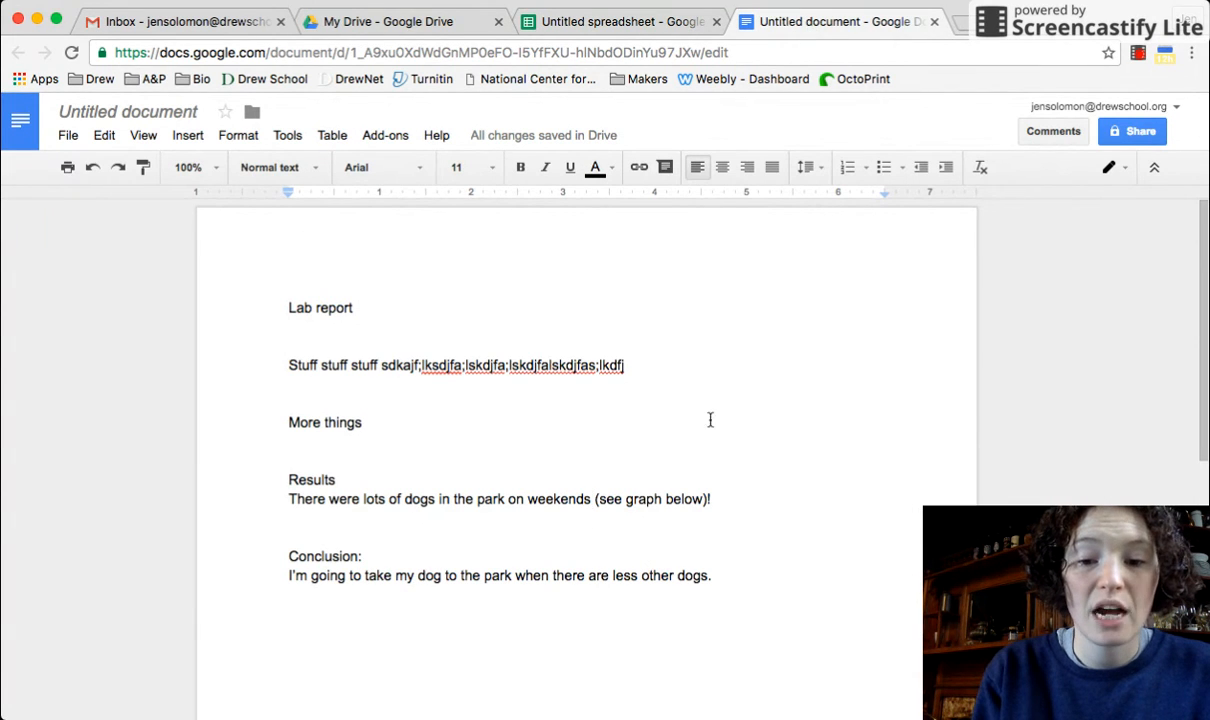
key("Return")
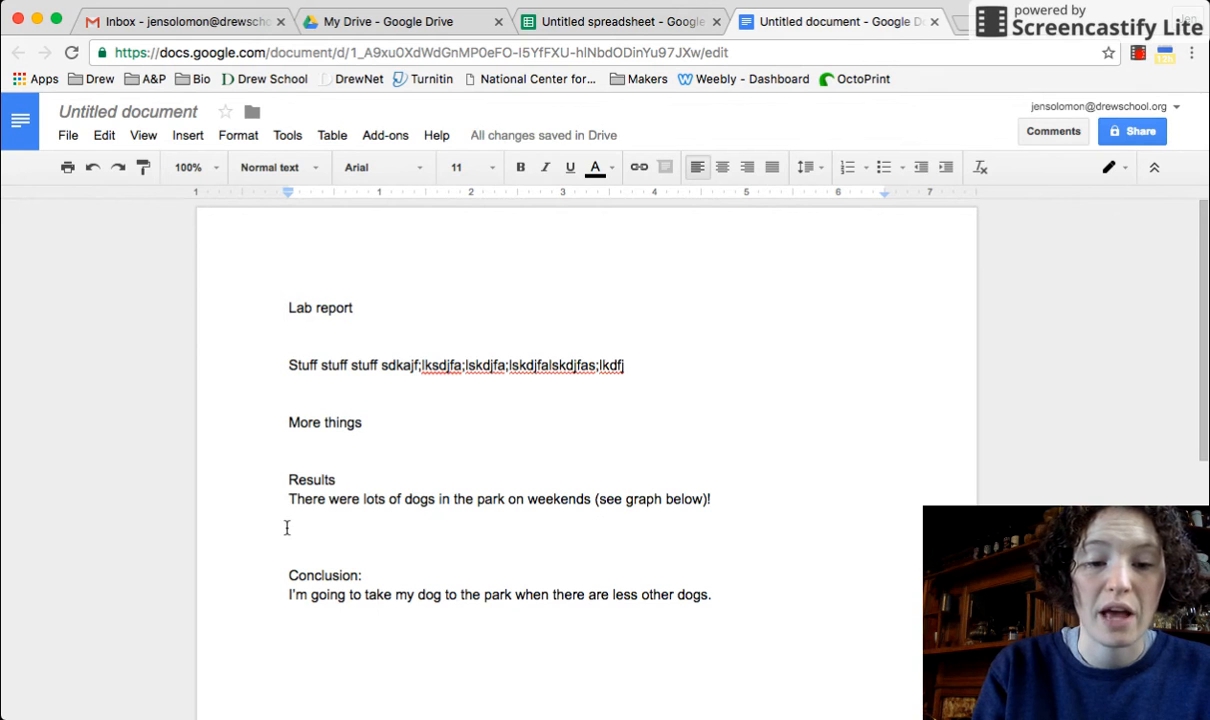
Import the Number of Dogs vs. Day chart from Untitled spreadsheet, keeping it linked to the spreadsheet
left_click(187, 135)
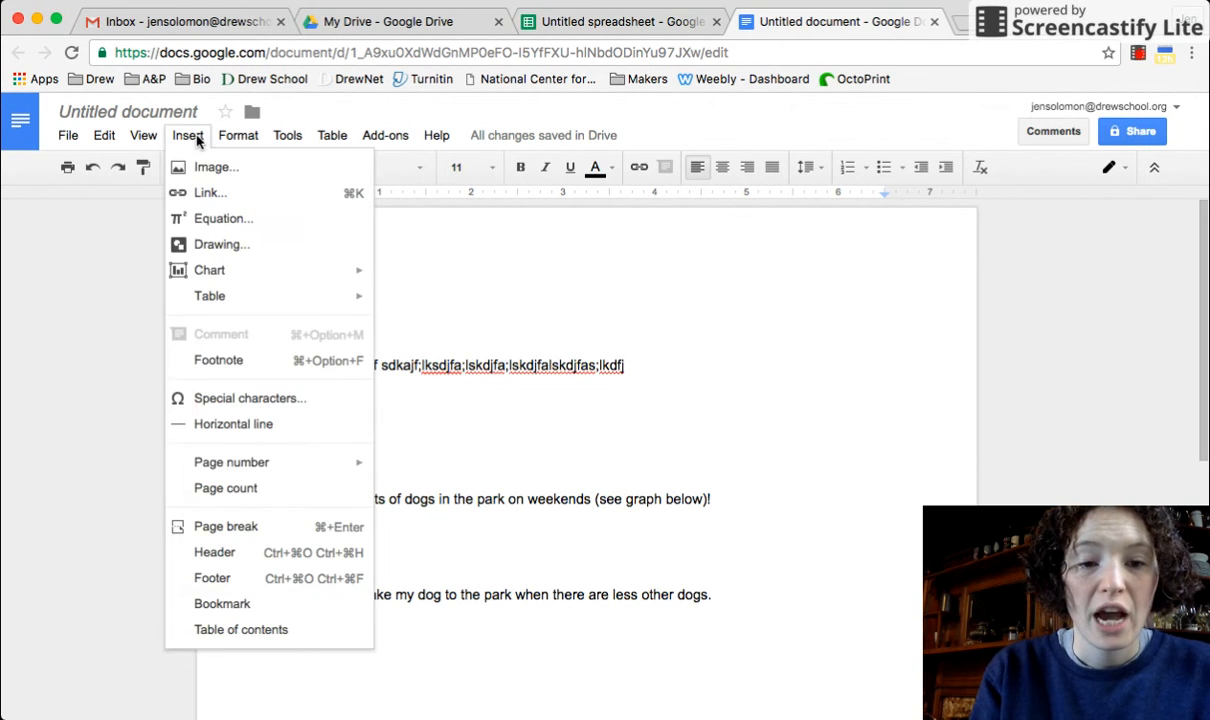
mouse_move(246, 282)
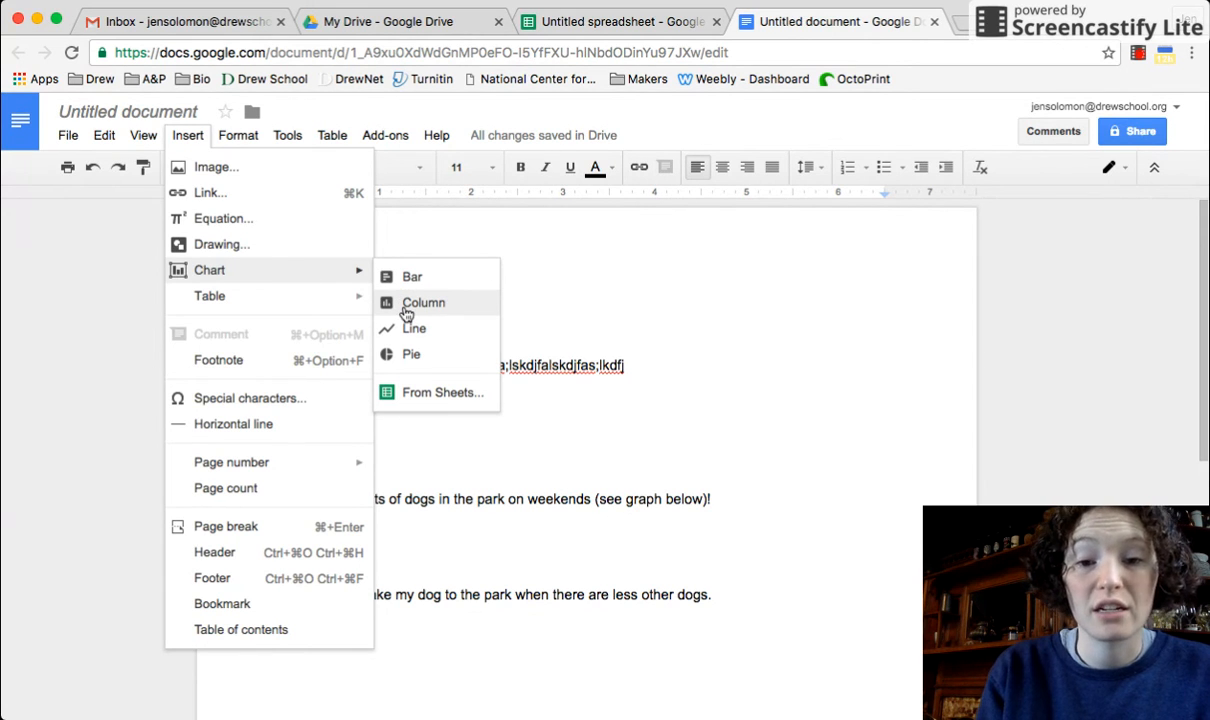
left_click(437, 396)
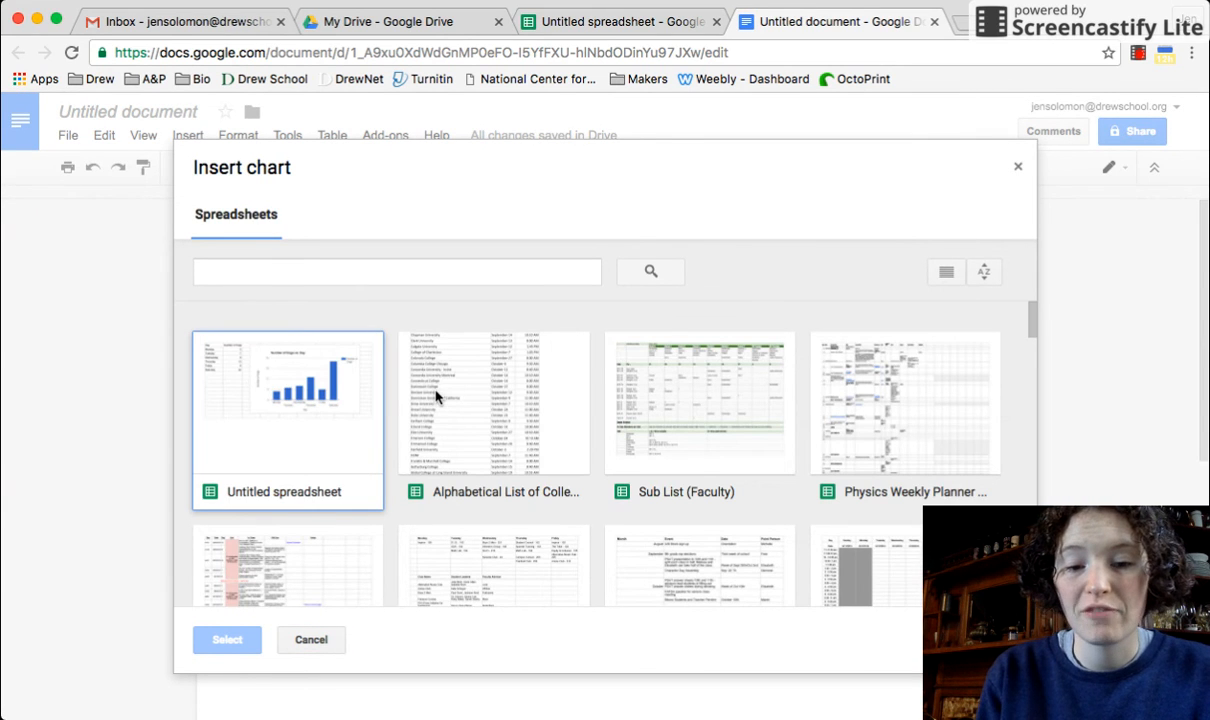
left_click(296, 424)
left_click(230, 638)
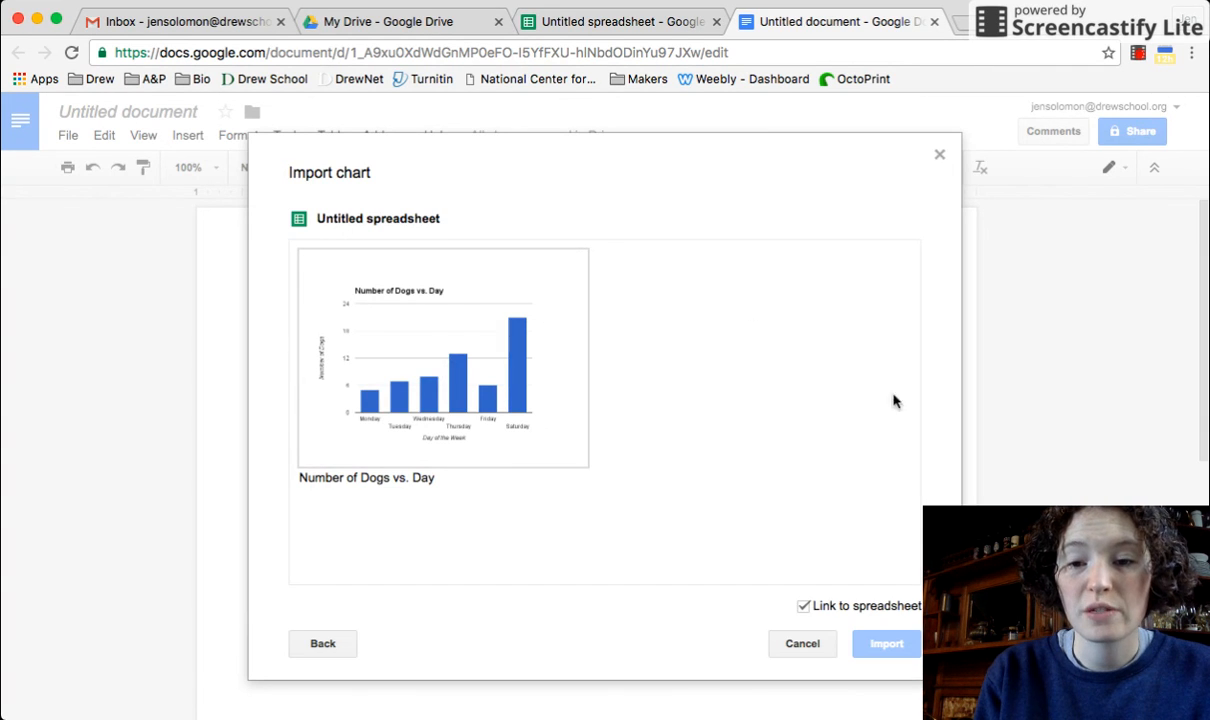
left_click(462, 424)
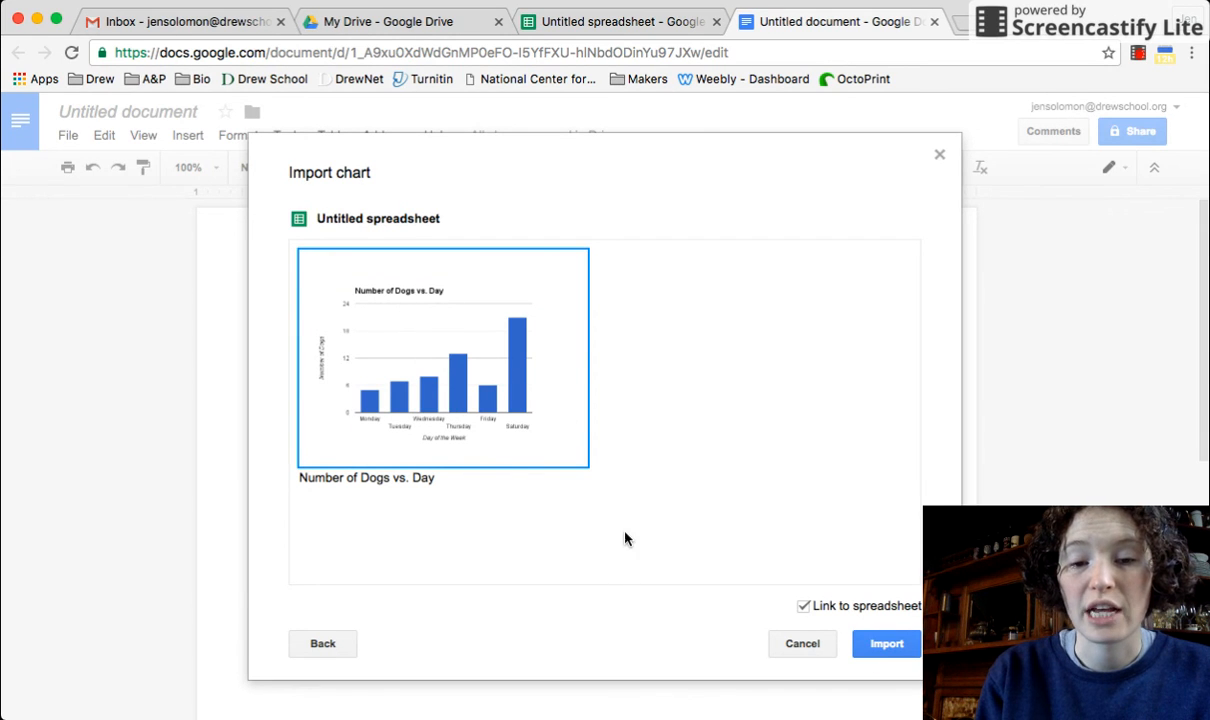
left_click(895, 643)
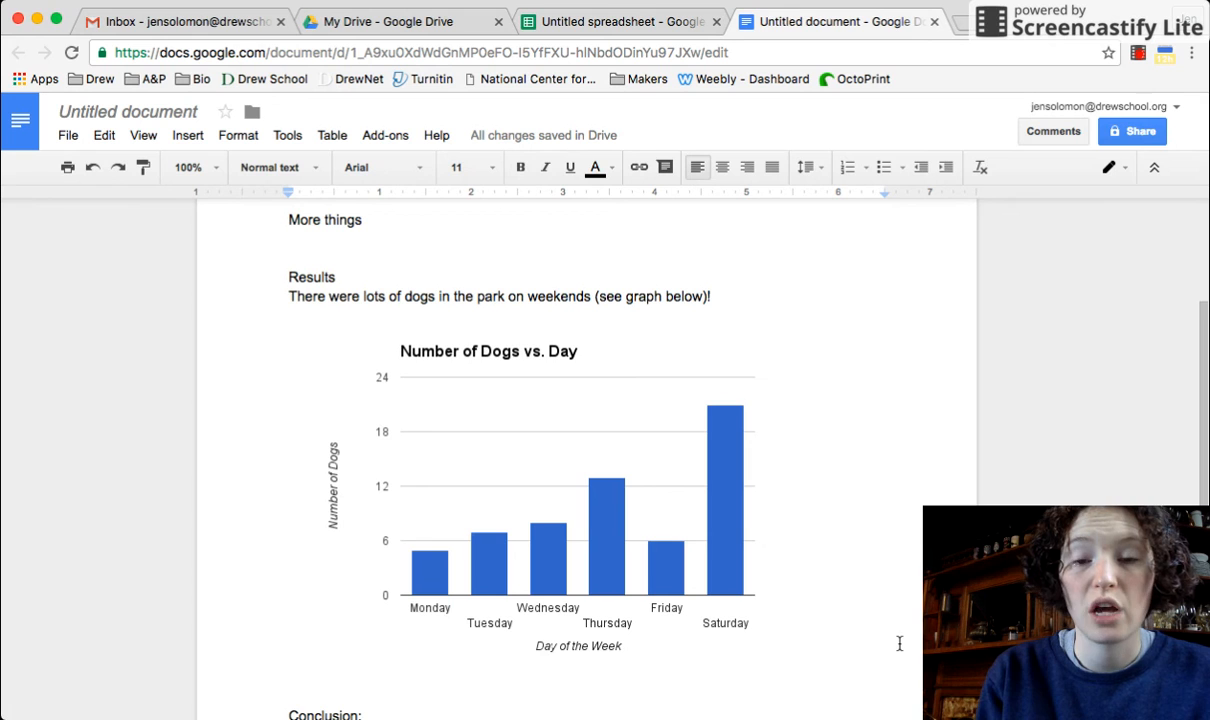
left_click(629, 24)
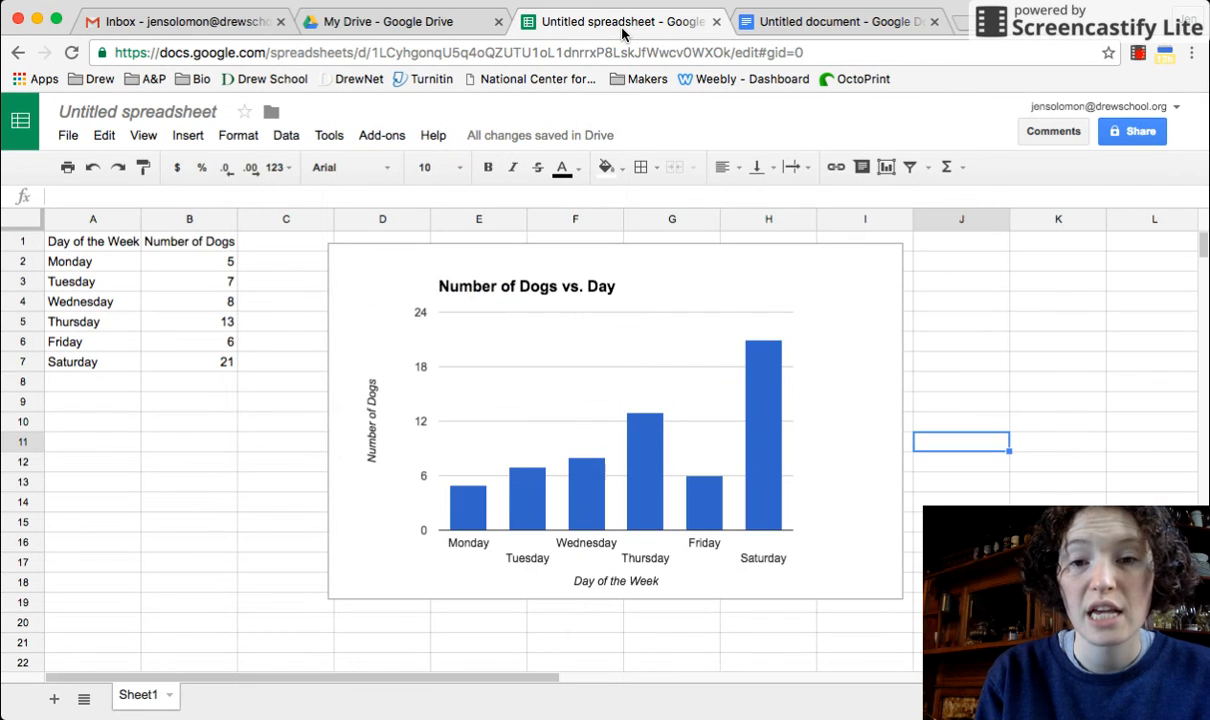
left_click(805, 17)
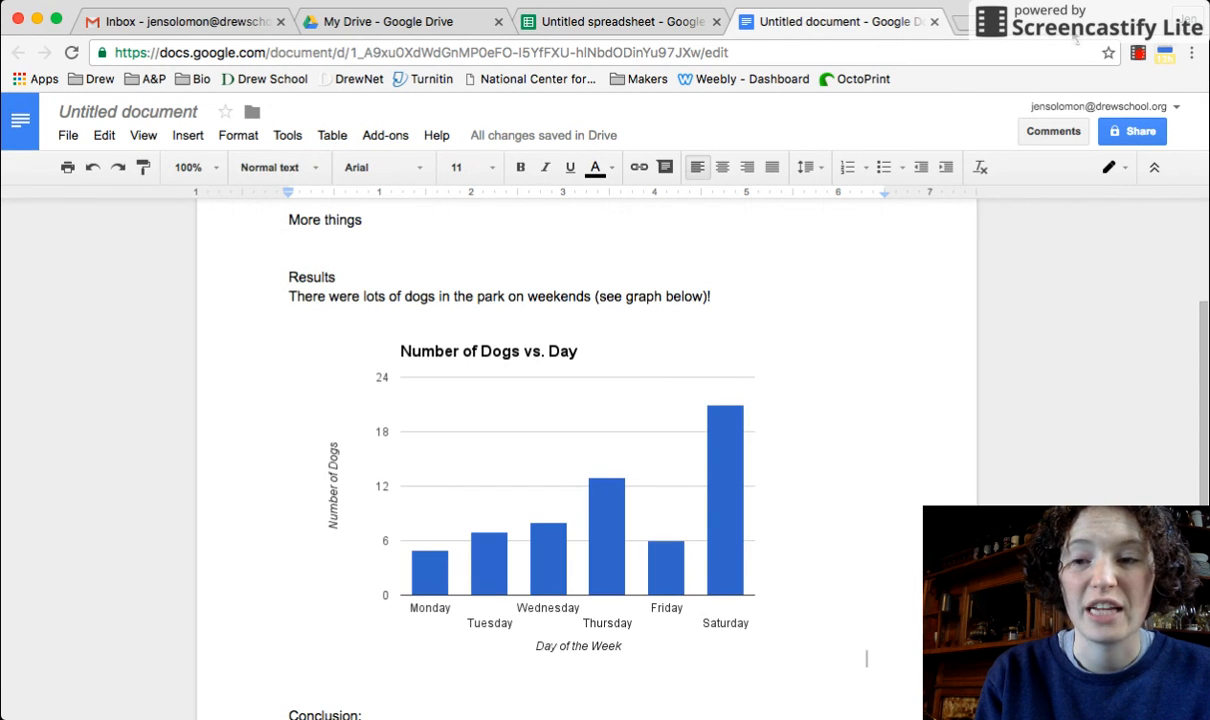